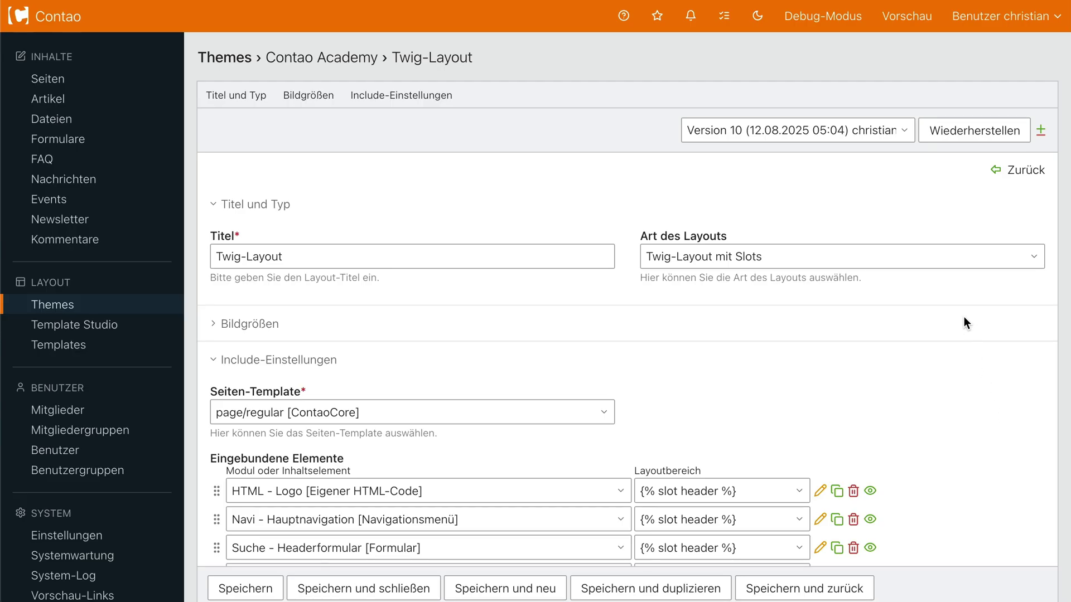
Step: Examine the layout type options of the Twig-Layout and the available slots for the HTML - Logo element
{"action": "left_click", "coordinate": [893, 265]}
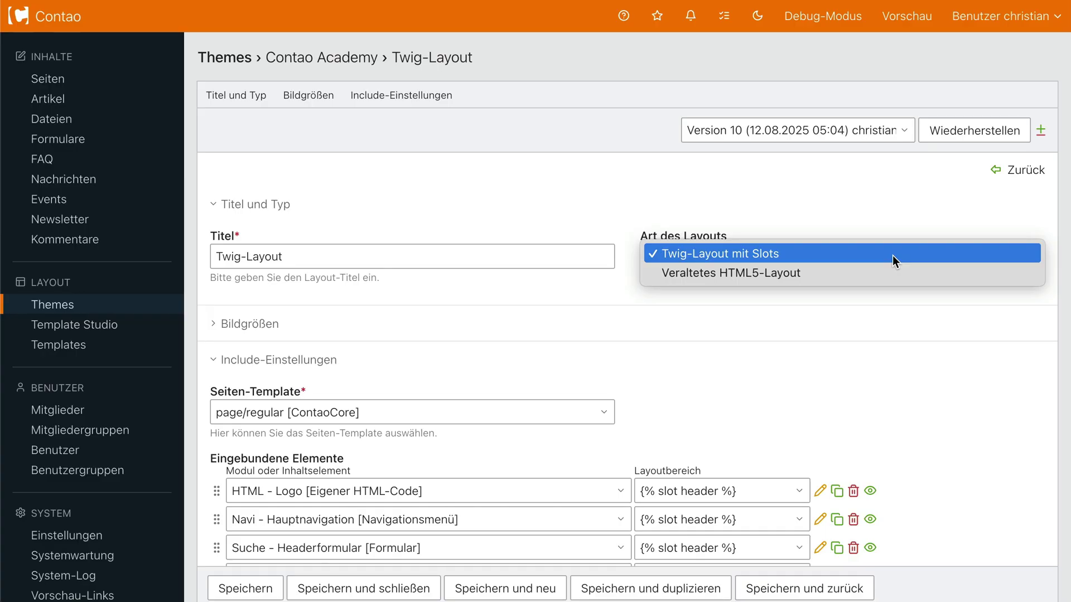
{"action": "left_click", "coordinate": [892, 255]}
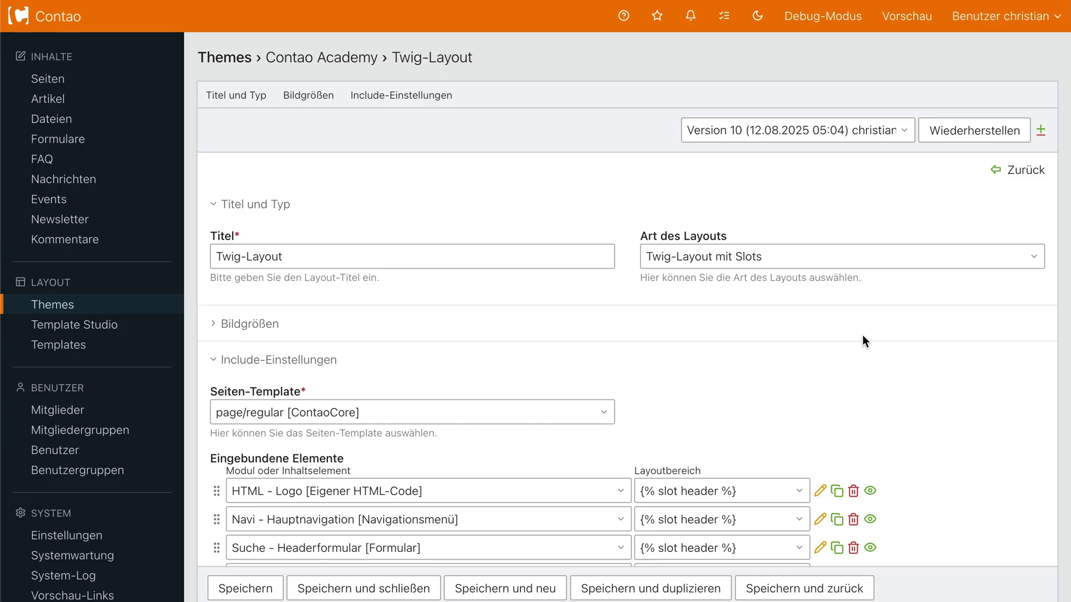
{"action": "scroll", "coordinate": [863, 336], "scroll_direction": "down", "scroll_amount": 3}
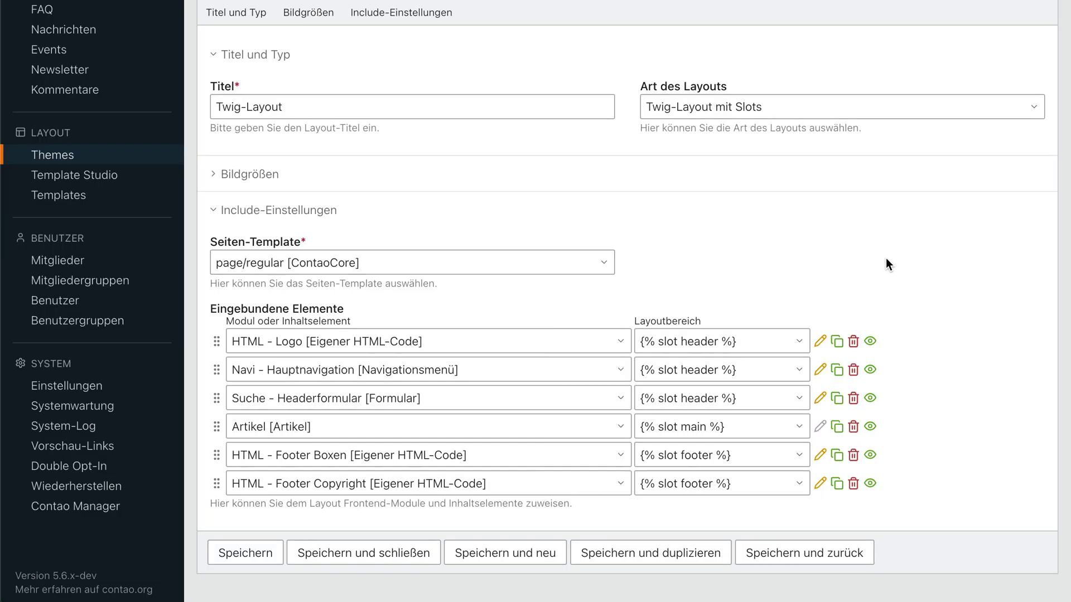
{"action": "left_click", "coordinate": [802, 338]}
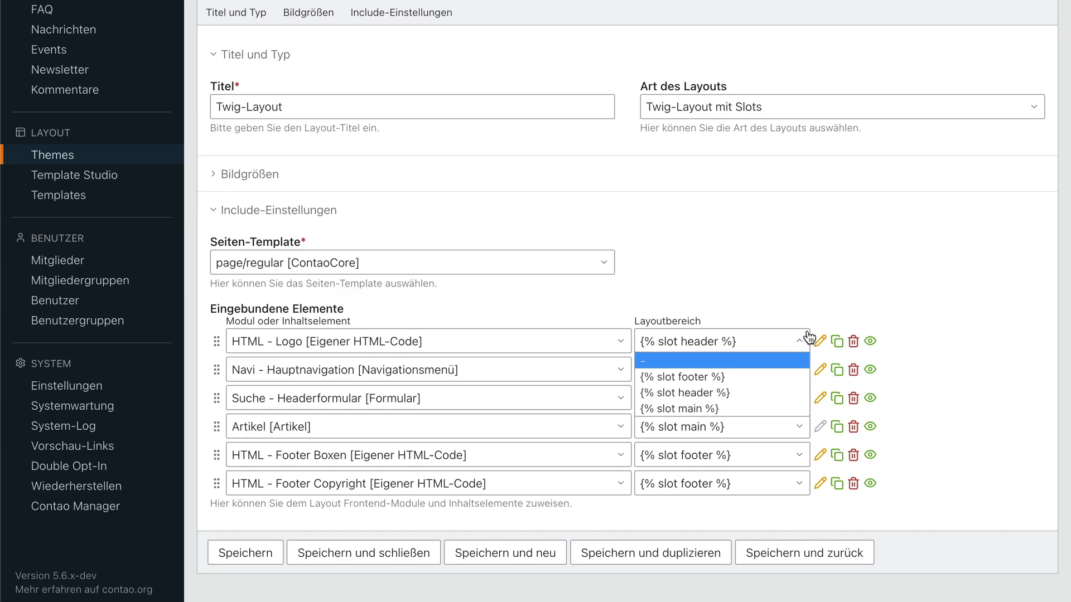
{"action": "left_click", "coordinate": [825, 268]}
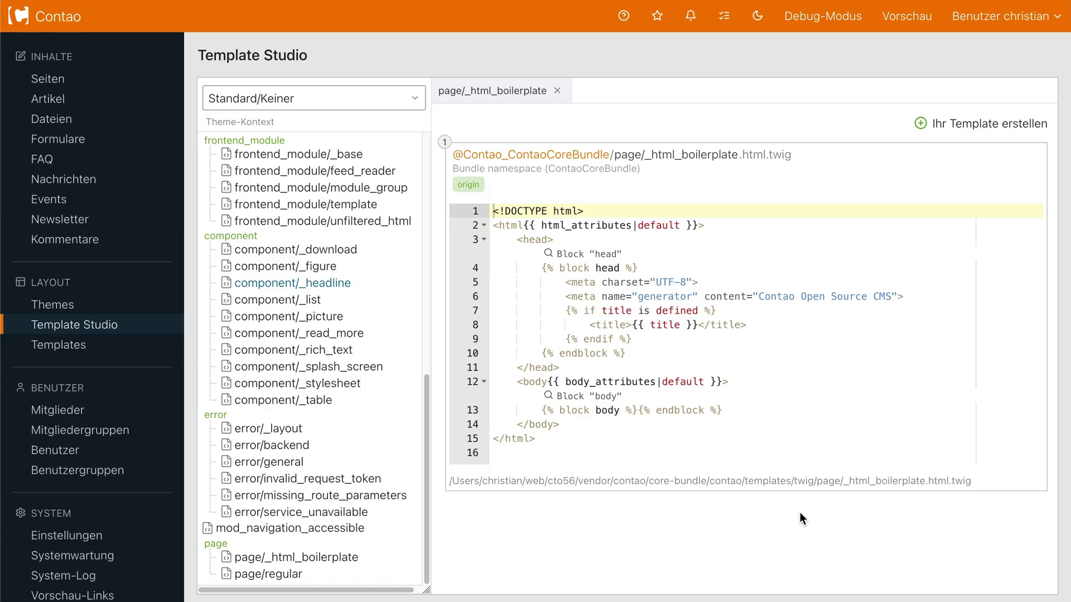
Step: Open the page/regular core template in Template Studio and read through its blocks and slots
{"action": "left_click", "coordinate": [267, 574]}
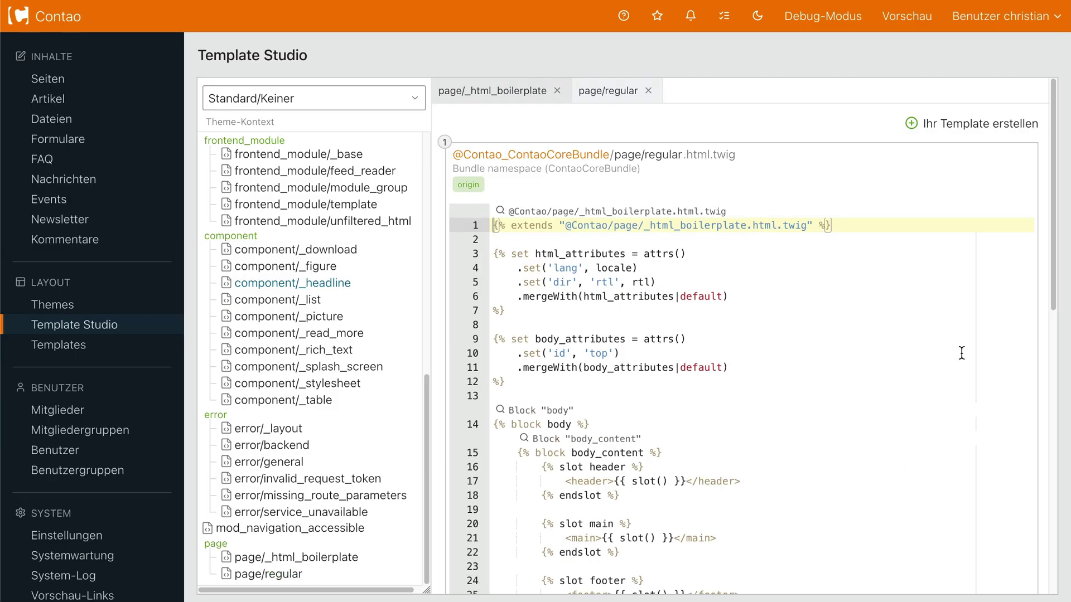
{"action": "scroll", "coordinate": [961, 353], "scroll_direction": "down", "scroll_amount": 3}
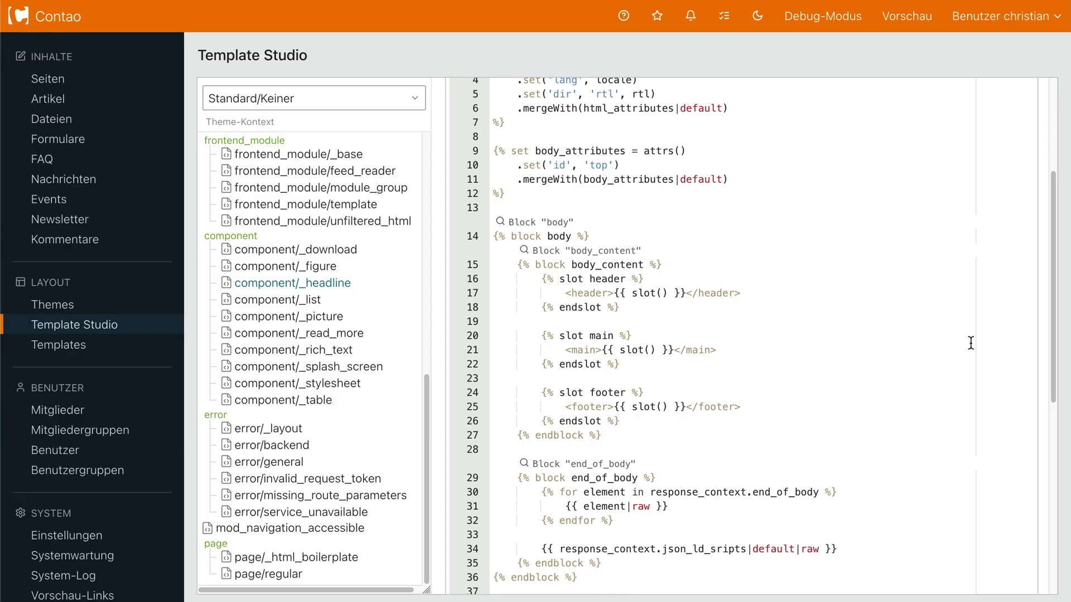
{"action": "scroll", "coordinate": [971, 343], "scroll_direction": "up", "scroll_amount": 3}
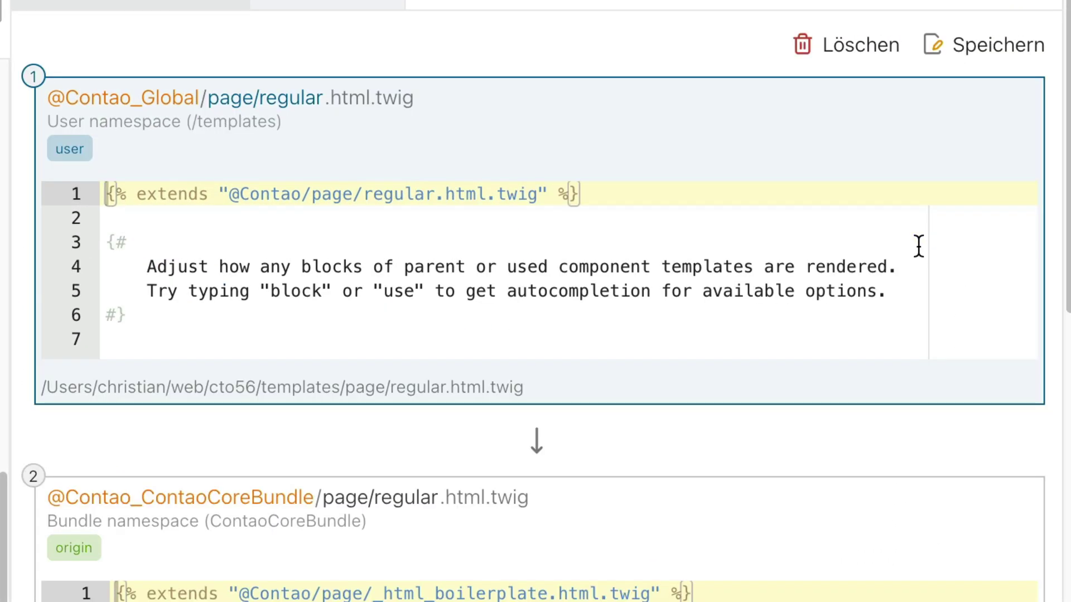
Step: Replace the comment in the custom page/regular template with a body block that adds a div-wrapped copyright slot after the parent content
{"action": "left_click_drag", "start_coordinate": [127, 339], "coordinate": [87, 277]}
{"action": "type", "text": "bl"}
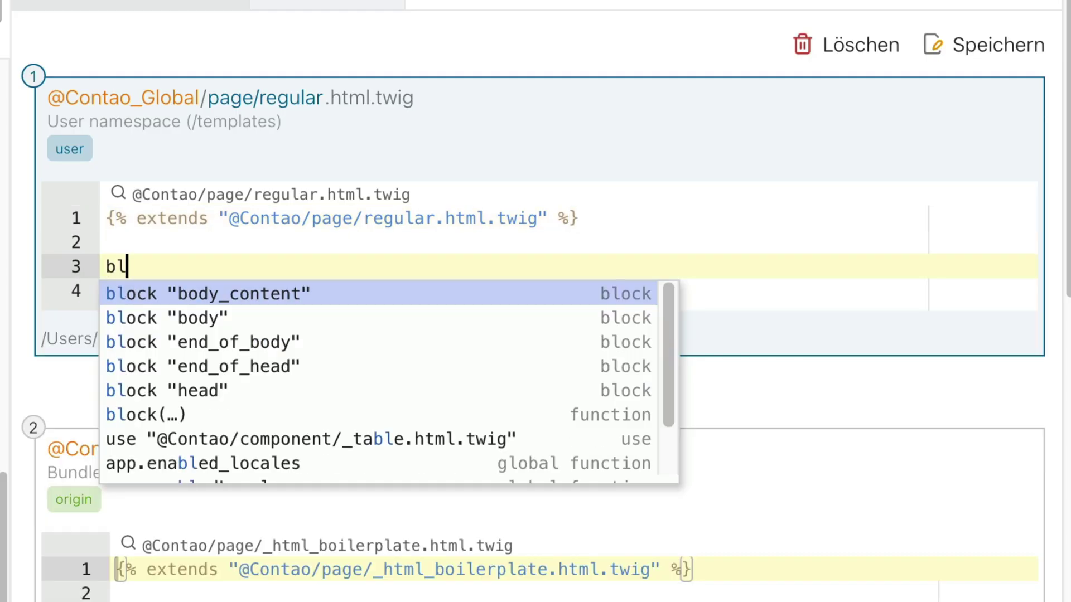
{"action": "key", "text": "Down"}
{"action": "key", "text": "Return"}
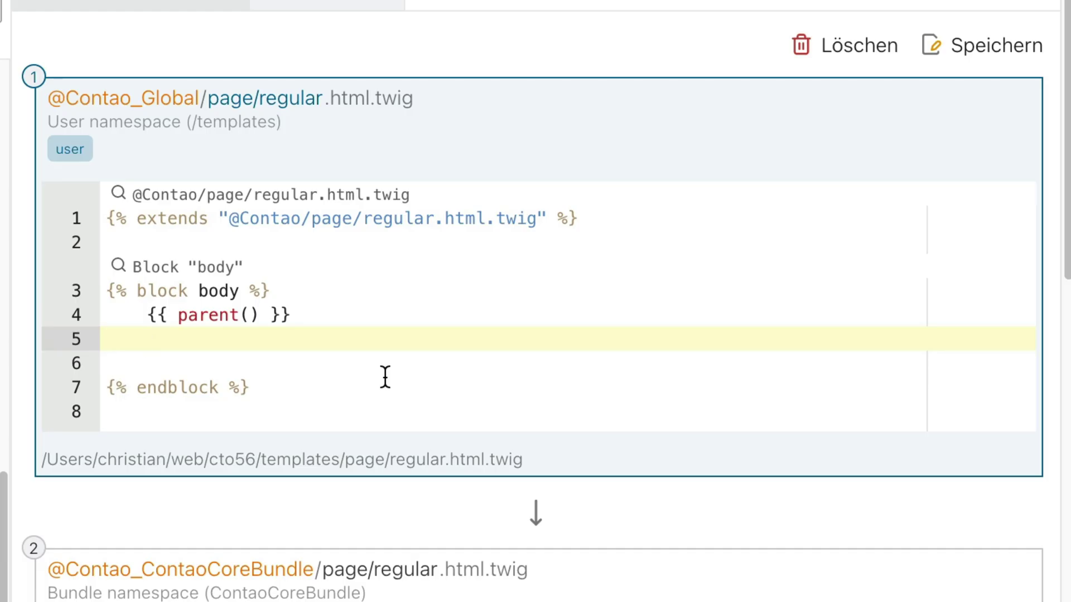
{"action": "type", "text": "{% slot copyright %}         <div>{{ slot() }}</div>     {% endslot %}"}
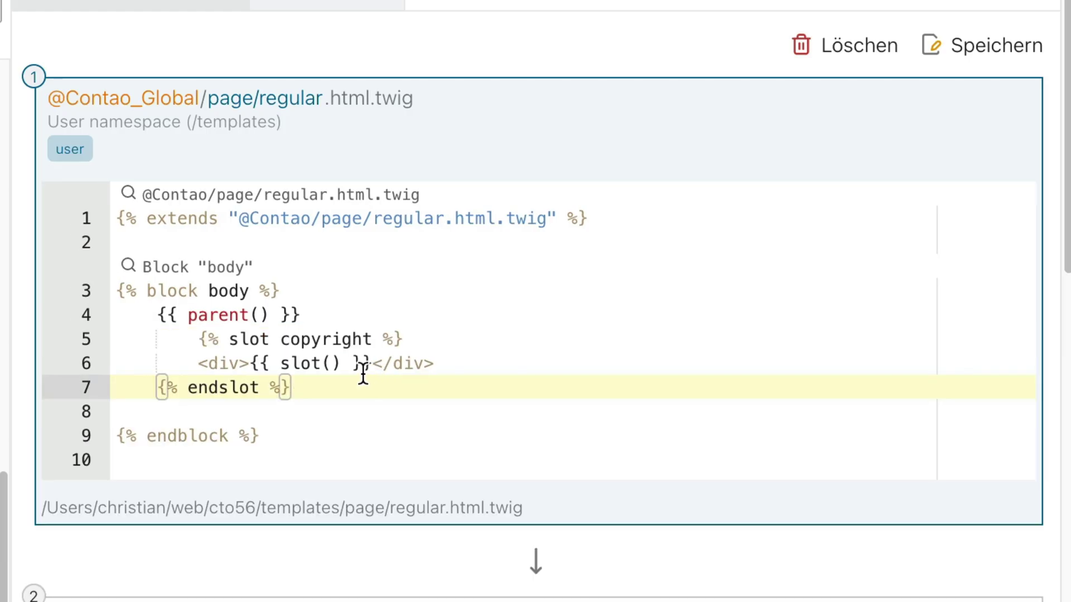
{"action": "left_click", "coordinate": [192, 335]}
{"action": "key", "text": "BackSpace"}
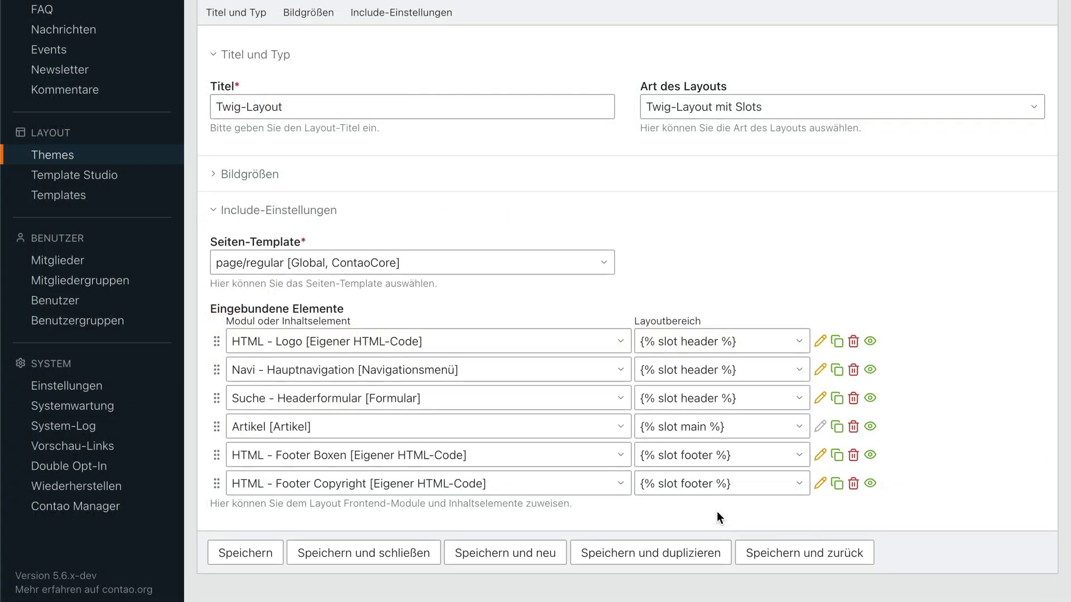
Step: Assign the HTML - Footer Copyright module to the {% slot copyright %} layout area in the Twig-Layout
{"action": "left_click", "coordinate": [732, 496]}
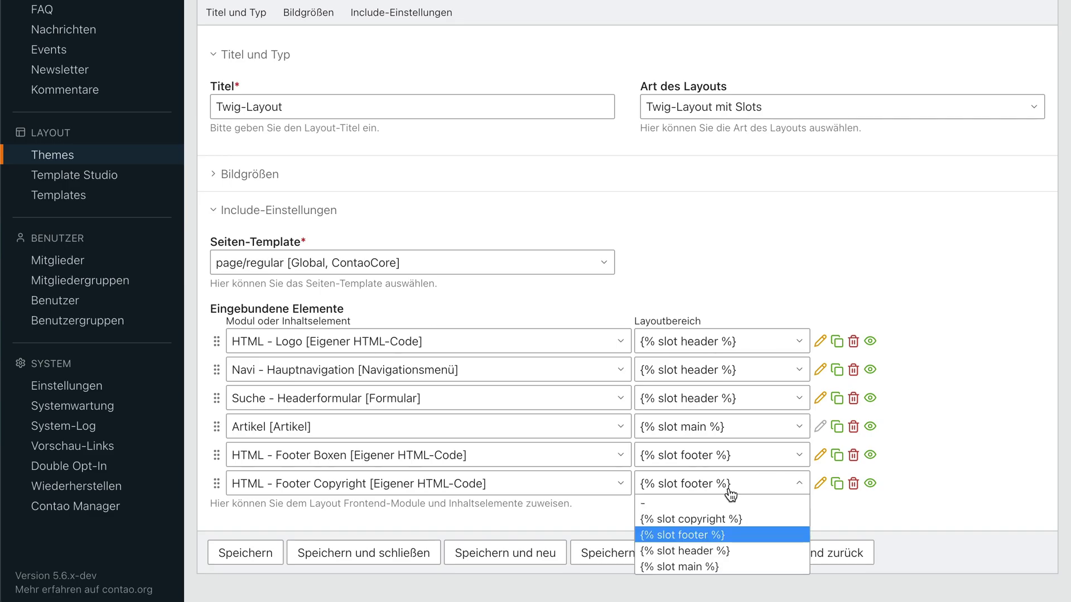
{"action": "left_click", "coordinate": [737, 520]}
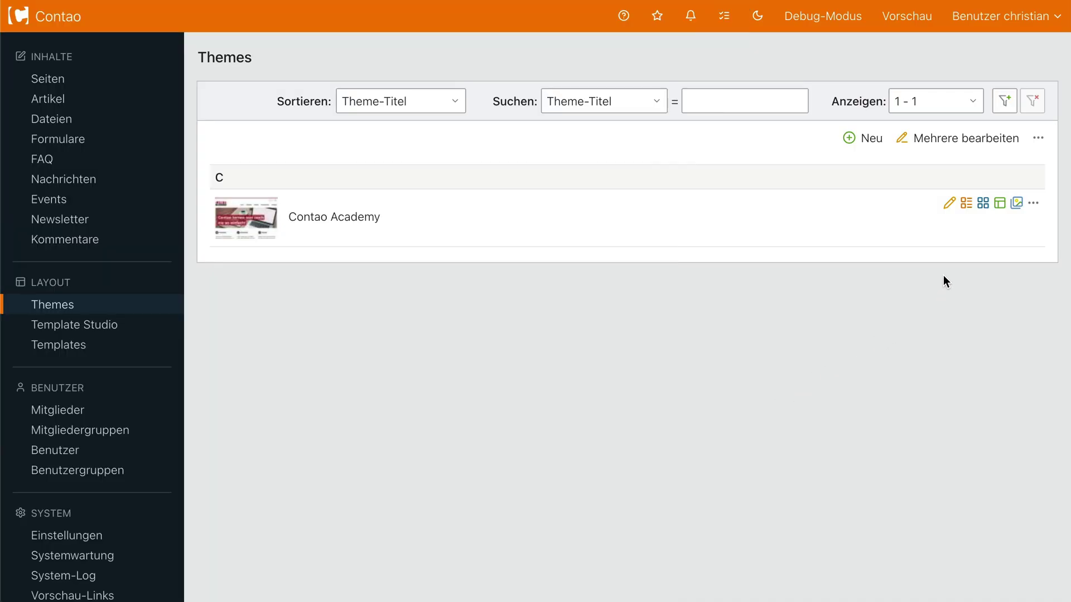
Step: Open the logo image among the Contao Academy theme's content elements, and replace HTML - Logo with Logo [Bild] in the layout's included elements
{"action": "left_click", "coordinate": [966, 207]}
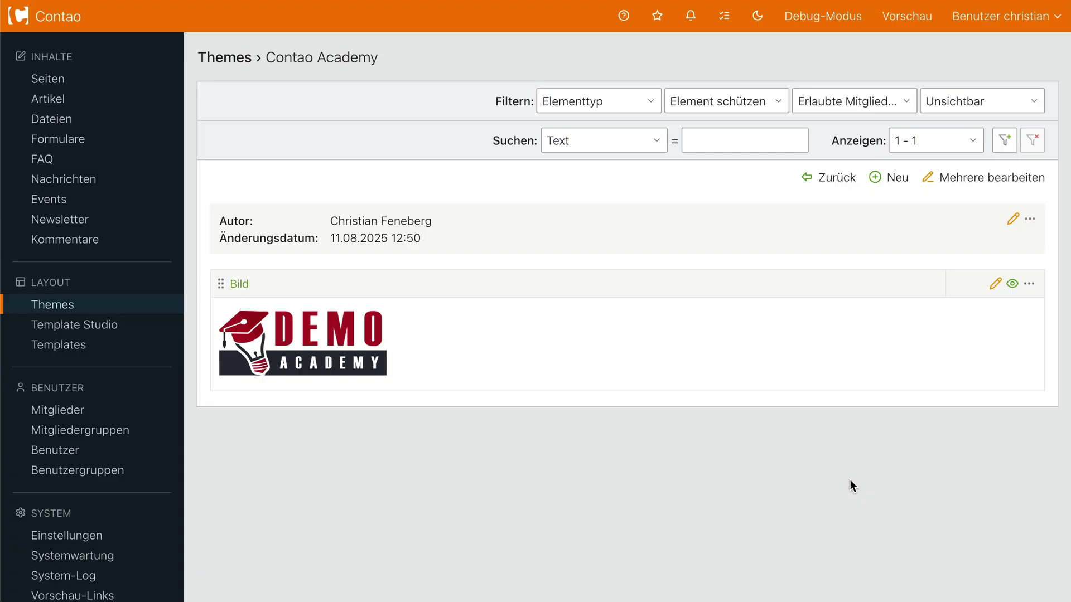
{"action": "left_click", "coordinate": [996, 285]}
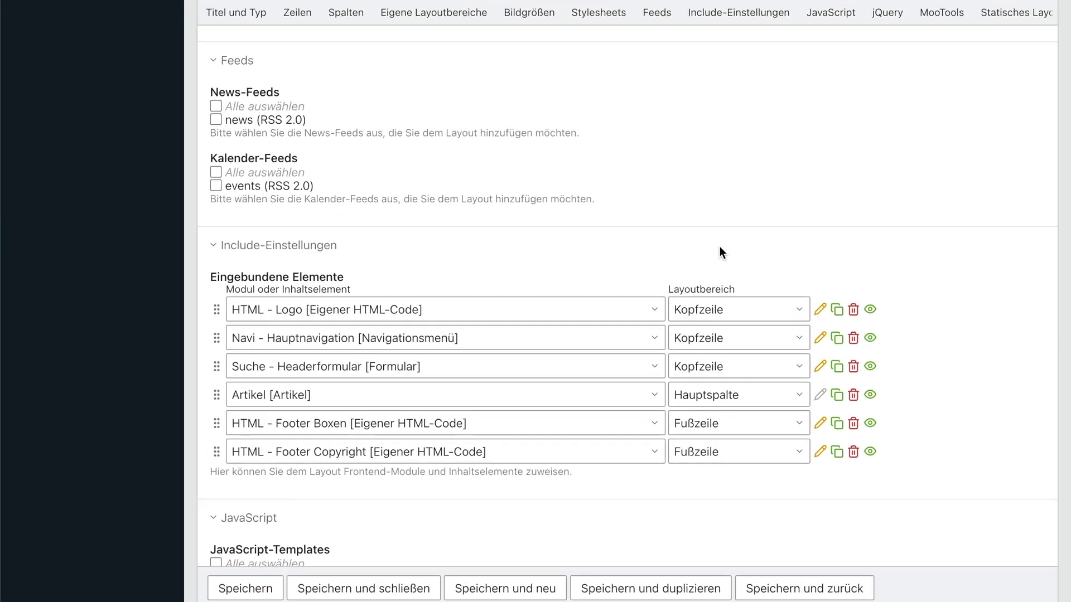
{"action": "left_click", "coordinate": [641, 310]}
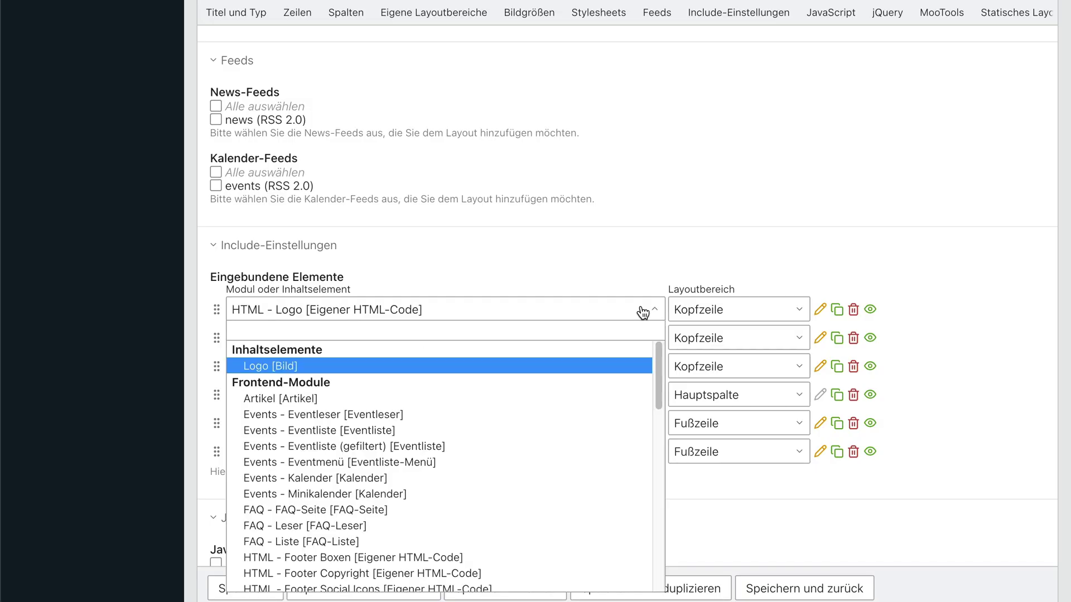
{"action": "left_click", "coordinate": [278, 372]}
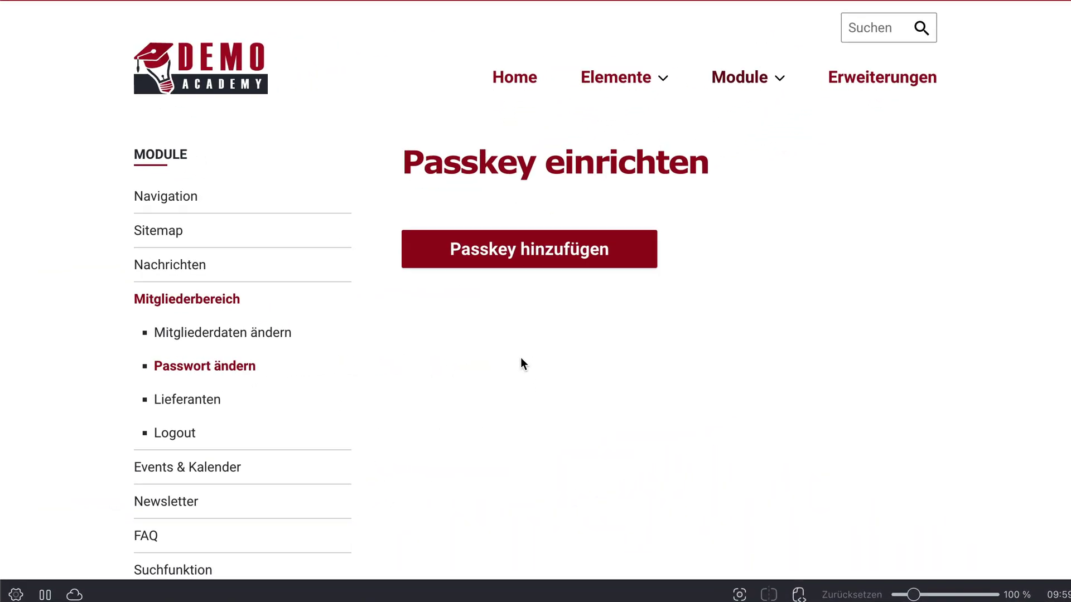
Step: Add a passkey to the member account through the password manager and save it under a descriptive name
{"action": "left_click", "coordinate": [541, 251]}
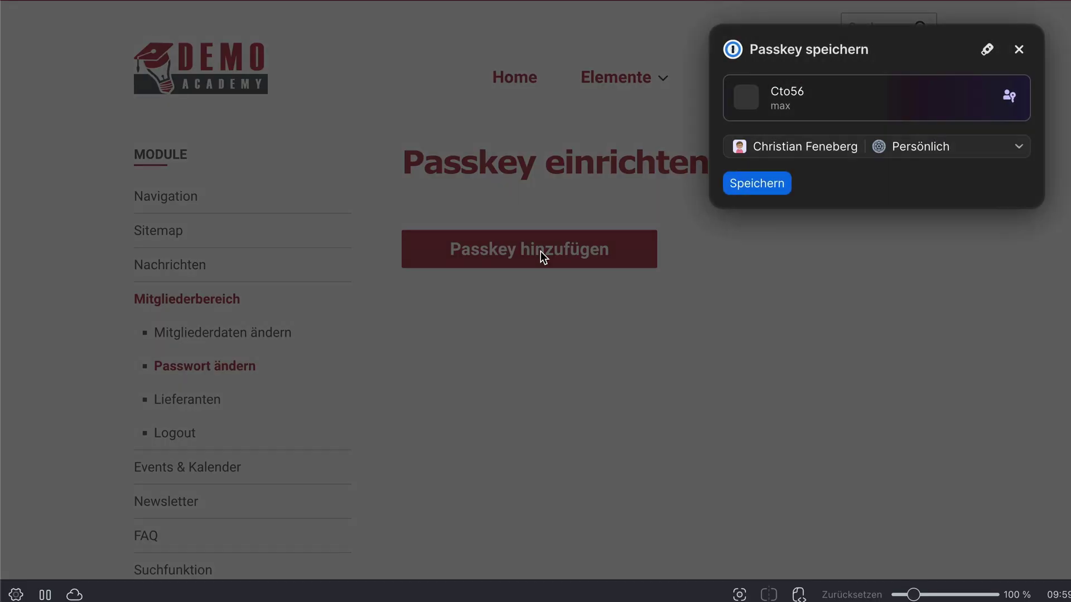
{"action": "left_click", "coordinate": [752, 184]}
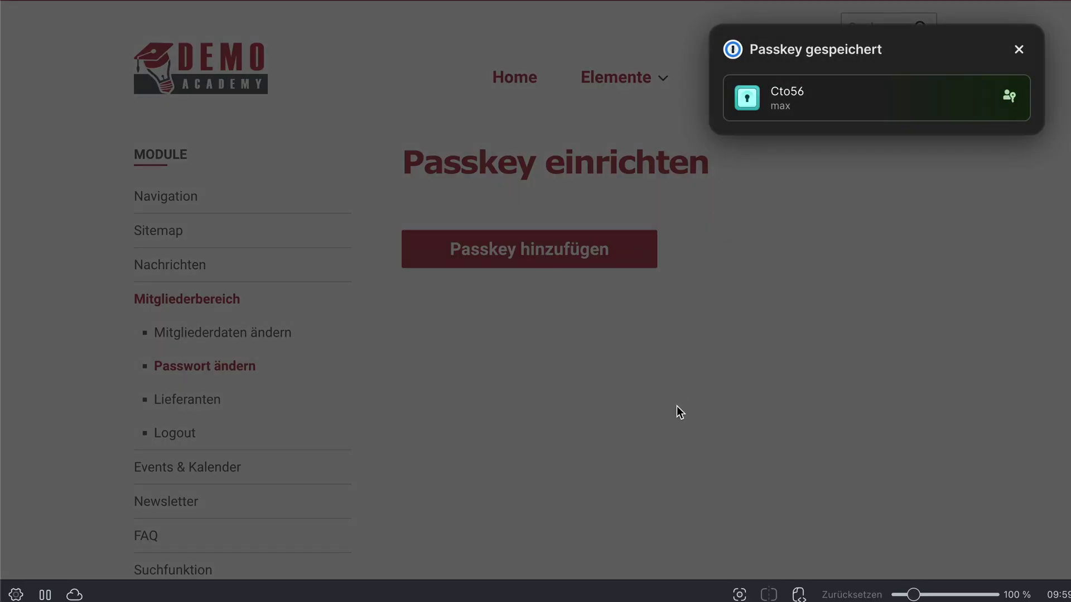
{"action": "type", "text": "max"}
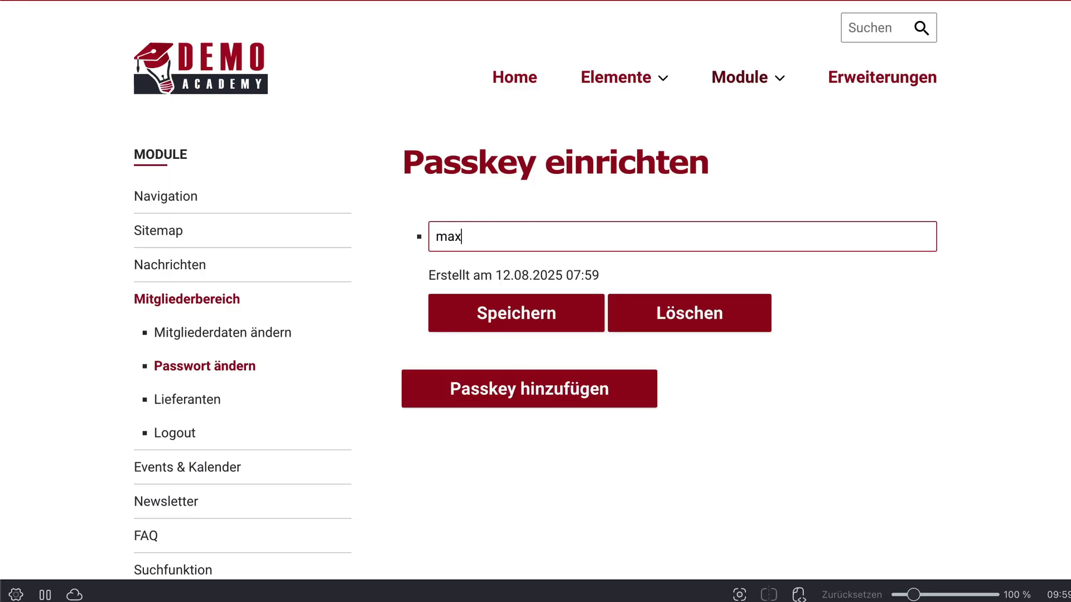
{"action": "type", "text": " 1pw"}
{"action": "left_click", "coordinate": [538, 324]}
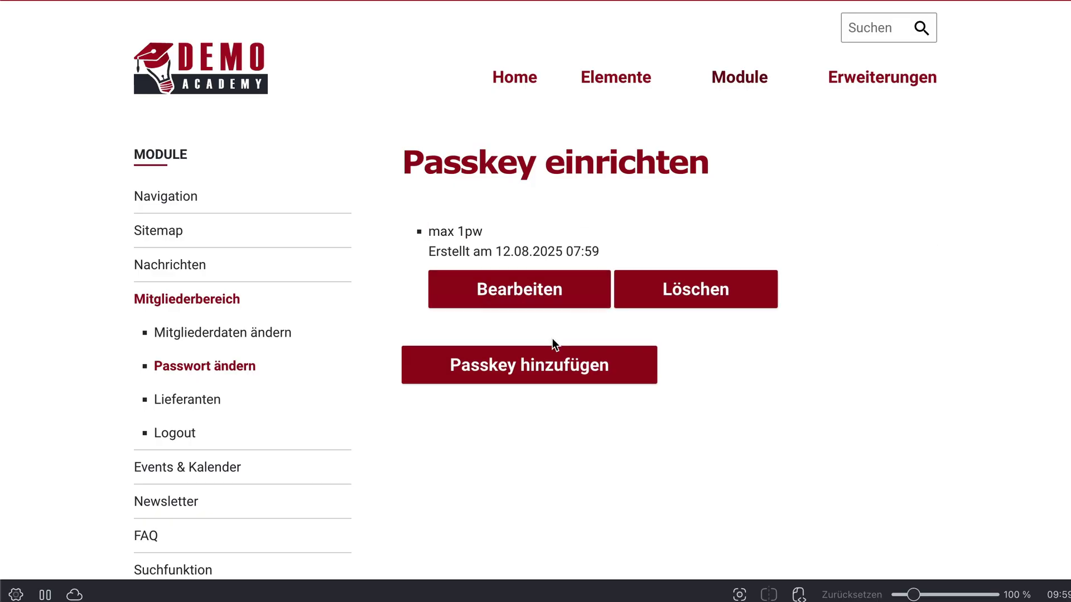
Step: Log out of the member area, log back in with the saved passkey and open the Passwort ändern page
{"action": "left_click", "coordinate": [190, 439]}
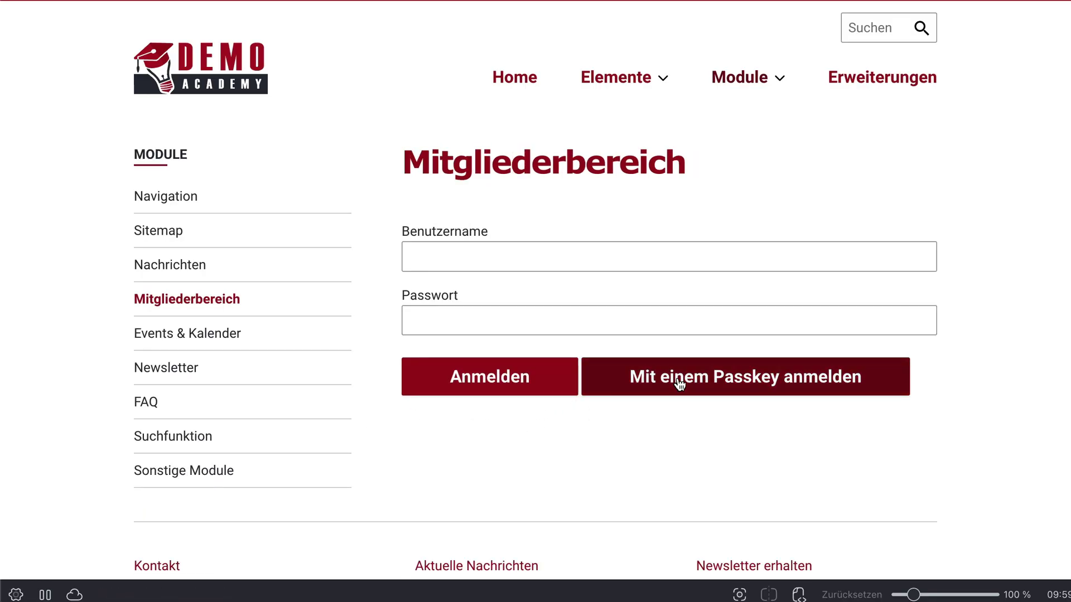
{"action": "left_click", "coordinate": [680, 383]}
{"action": "left_click", "coordinate": [949, 103]}
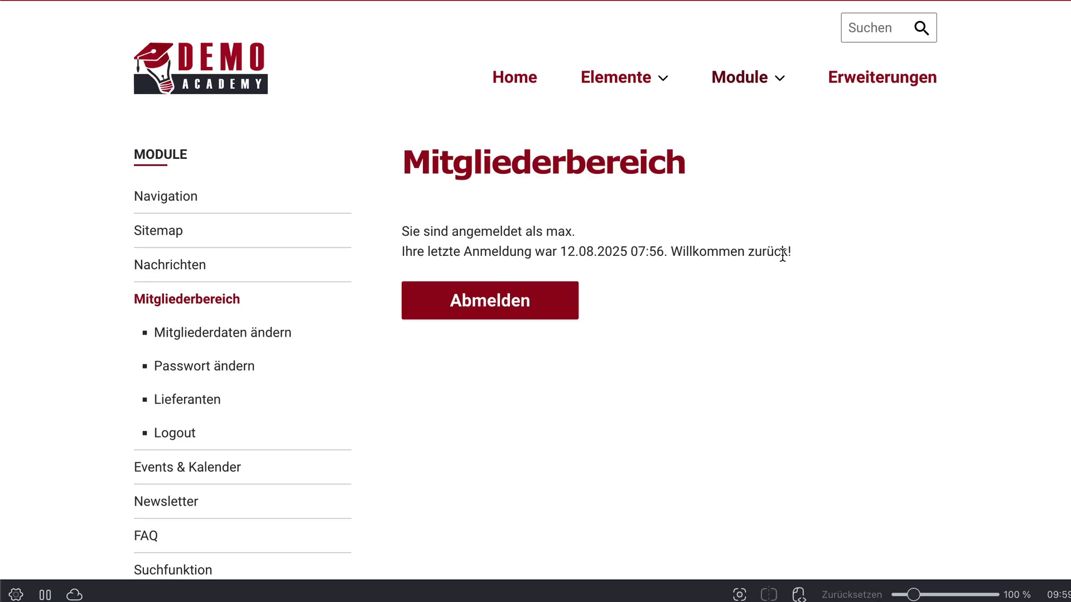
{"action": "left_click", "coordinate": [234, 368]}
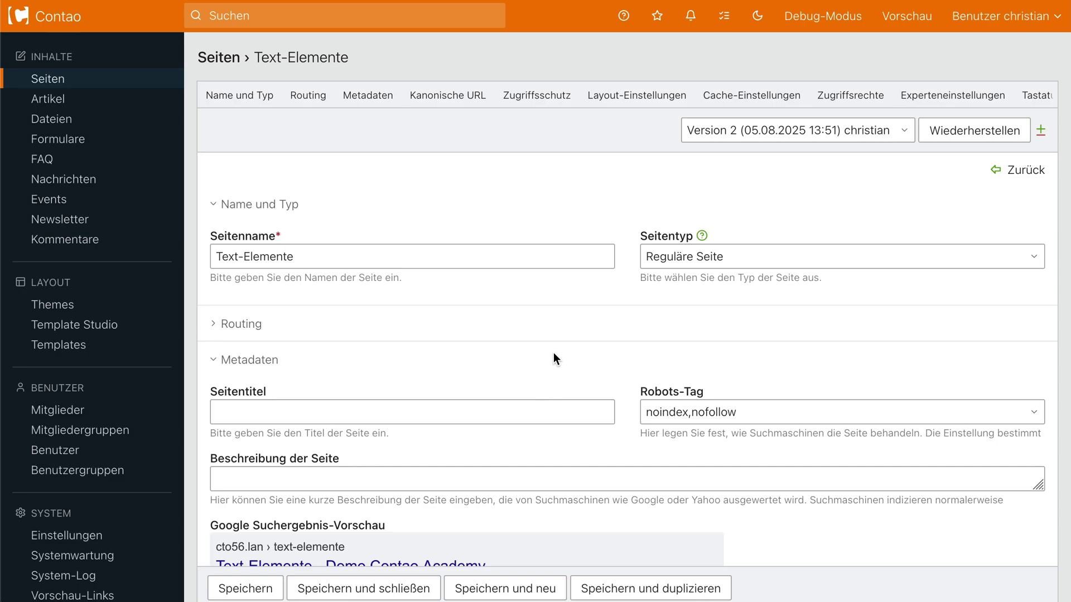
Step: Open the Suchindexer options of the Text-Elemente page and the Modul-Template choices of the navigation module
{"action": "scroll", "coordinate": [529, 338], "scroll_direction": "down", "scroll_amount": 10}
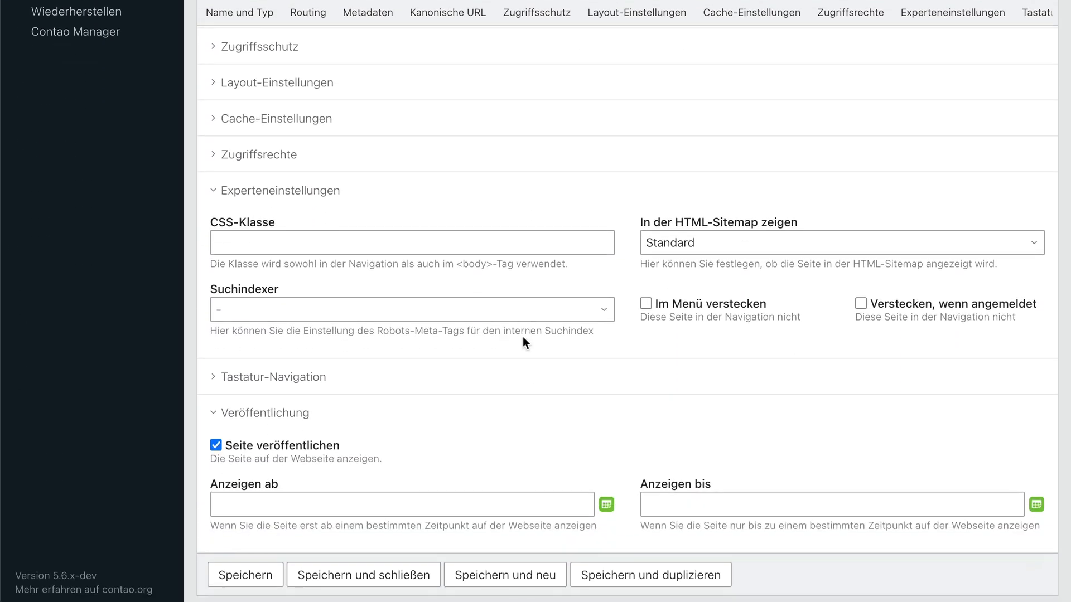
{"action": "left_click", "coordinate": [540, 307]}
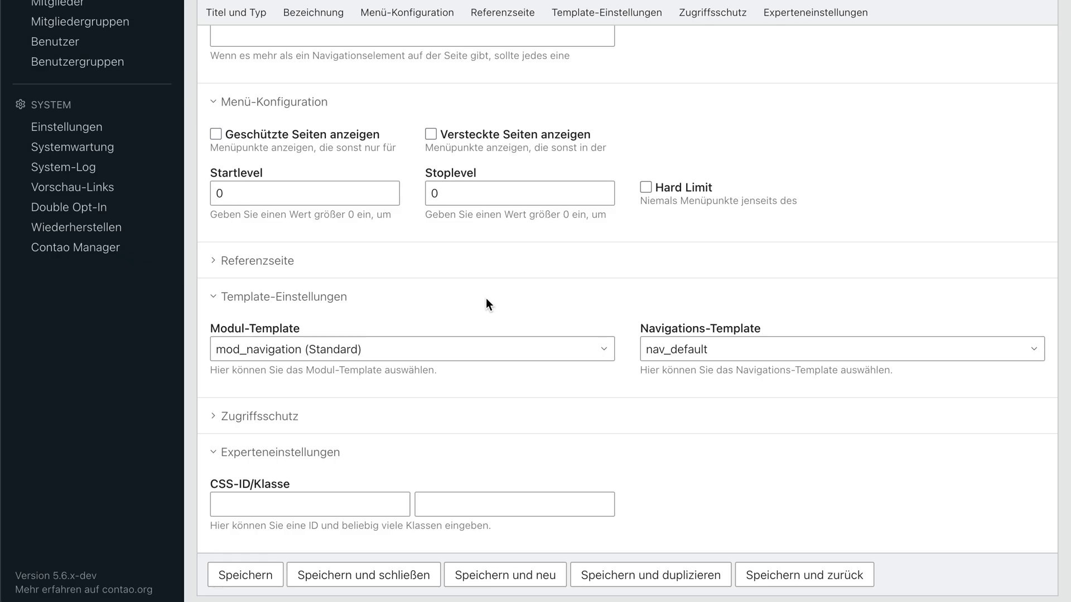
{"action": "left_click", "coordinate": [444, 353]}
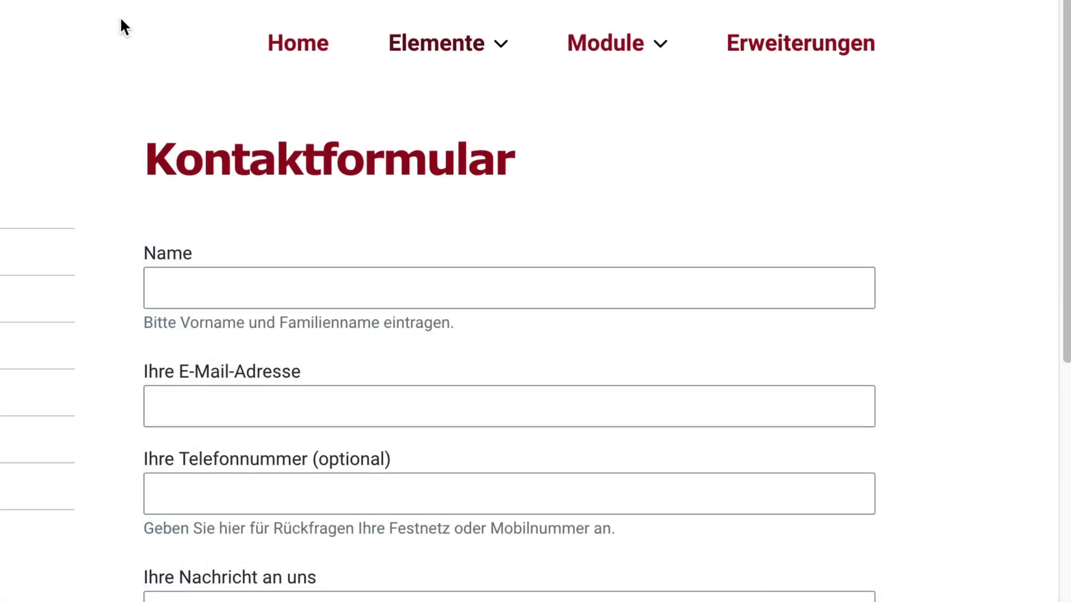
Step: Expand the Elemente submenu on the Kontaktformular page by keyboard navigation and step through its entries
{"action": "key", "text": "Tab"}
{"action": "key", "text": "Tab"}
{"action": "key", "text": "Tab"}
{"action": "key", "text": "Tab"}
{"action": "key", "text": "Return"}
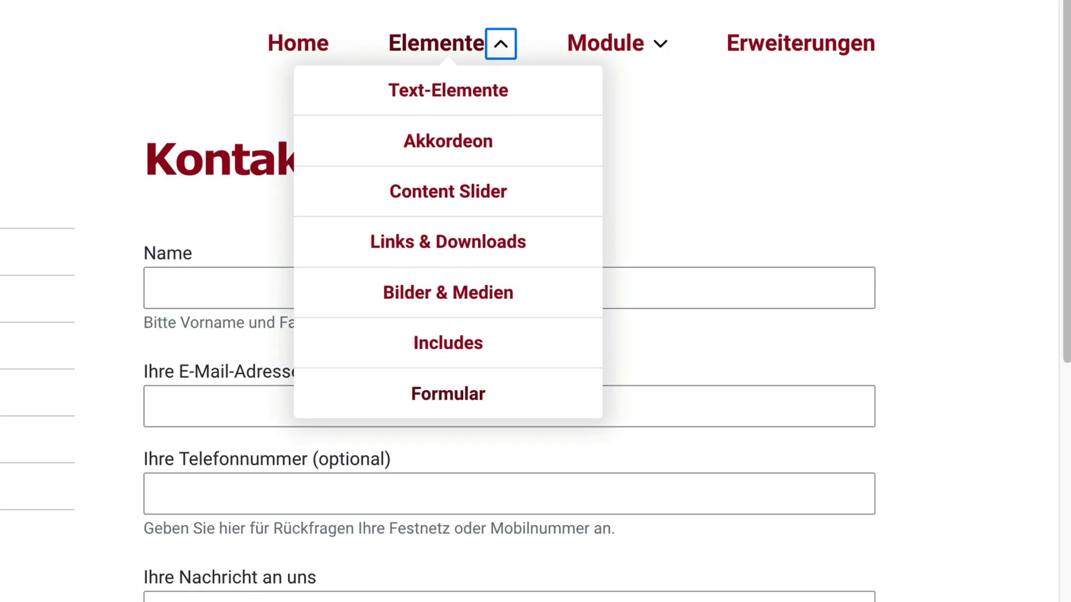
{"action": "scroll", "coordinate": [509, 402], "scroll_direction": "down", "scroll_amount": 1}
{"action": "key", "text": "Tab"}
{"action": "key", "text": "Tab"}
{"action": "key", "text": "Tab"}
{"action": "key", "text": "Tab"}
{"action": "key", "text": "Tab"}
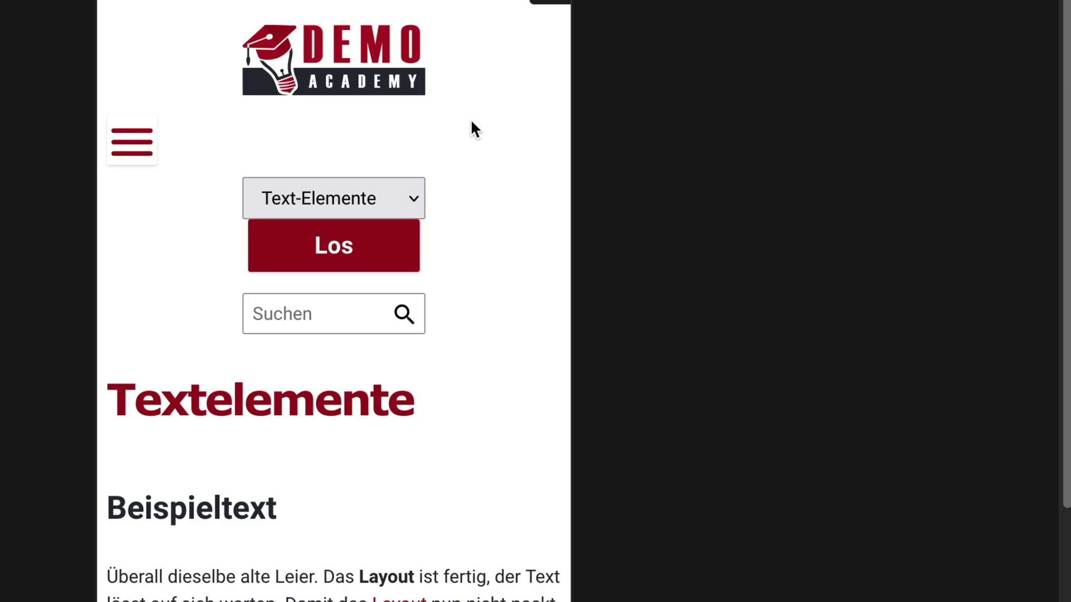
Step: Open the mobile menu on the Textelemente page and step through its entries by keyboard navigation
{"action": "left_click", "coordinate": [134, 144]}
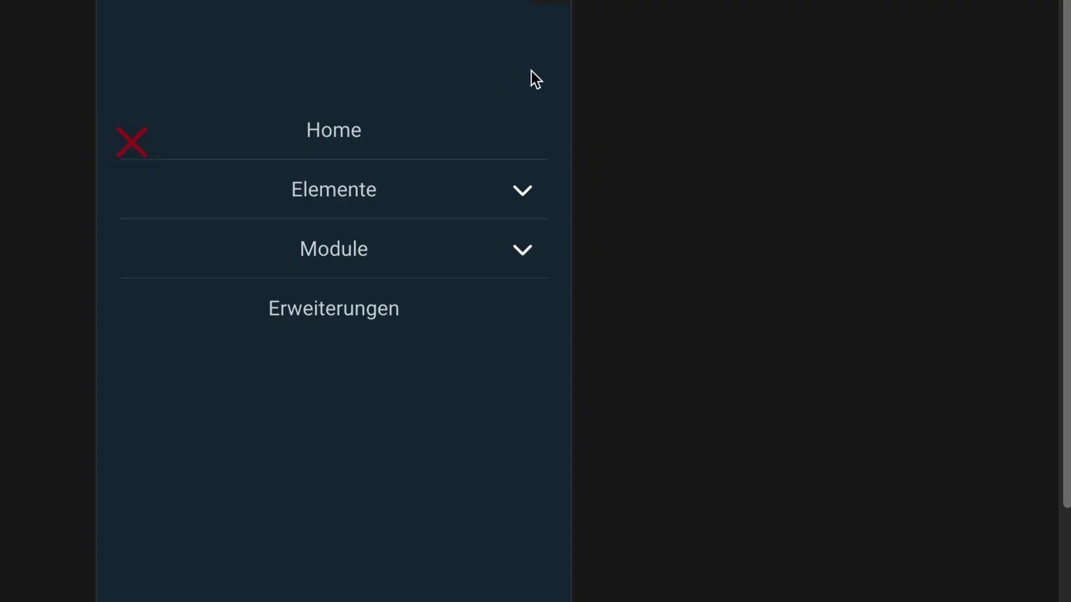
{"action": "key", "text": "Tab"}
{"action": "key", "text": "Tab"}
{"action": "key", "text": "Return"}
{"action": "key", "text": "Tab"}
{"action": "key", "text": "Tab"}
{"action": "key", "text": "Tab"}
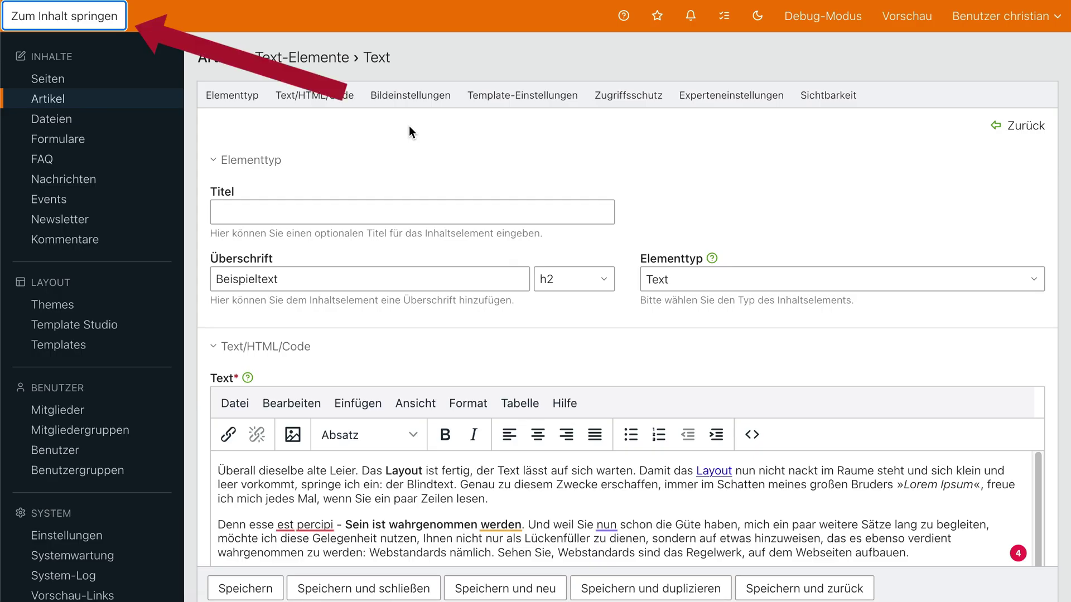
Step: Look over the Text element's edit form, and open the extra actions of the Herobild article and of the theme list
{"action": "scroll", "coordinate": [409, 125], "scroll_direction": "down", "scroll_amount": 10}
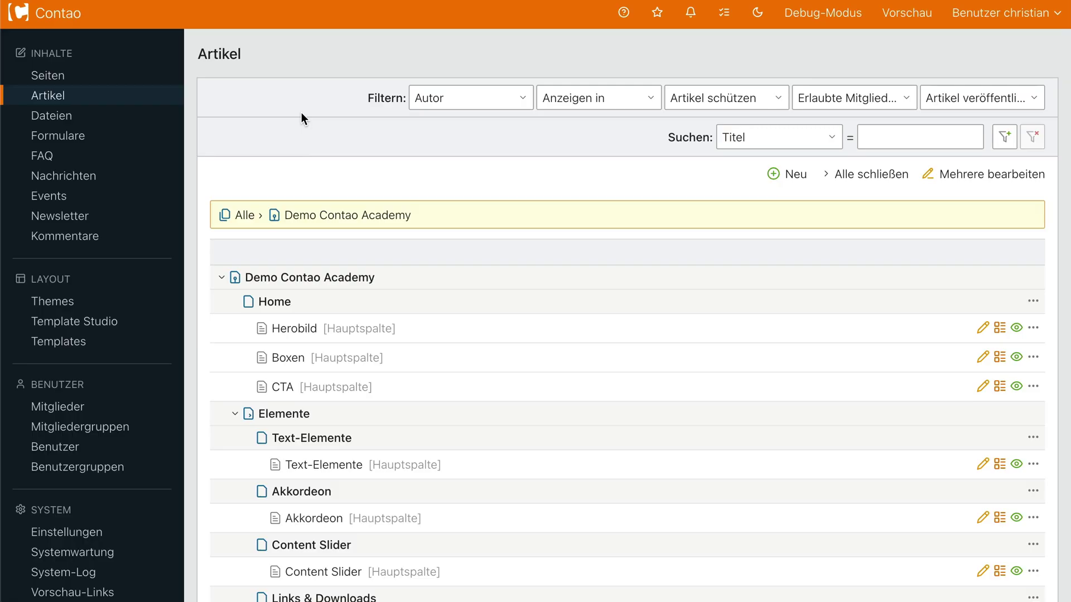
{"action": "right_click", "coordinate": [574, 330]}
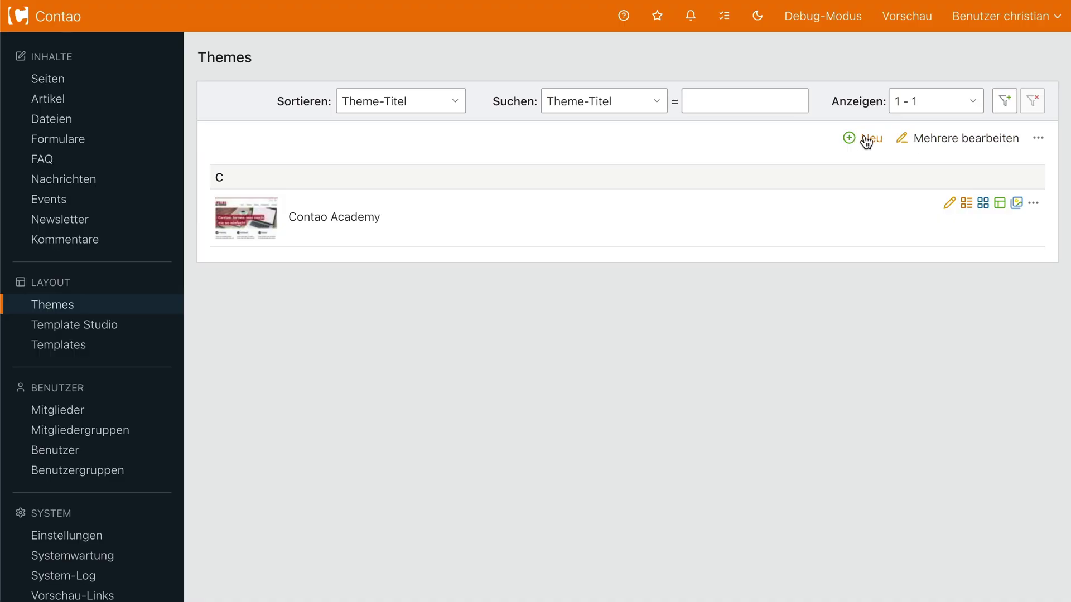
{"action": "left_click", "coordinate": [1038, 139]}
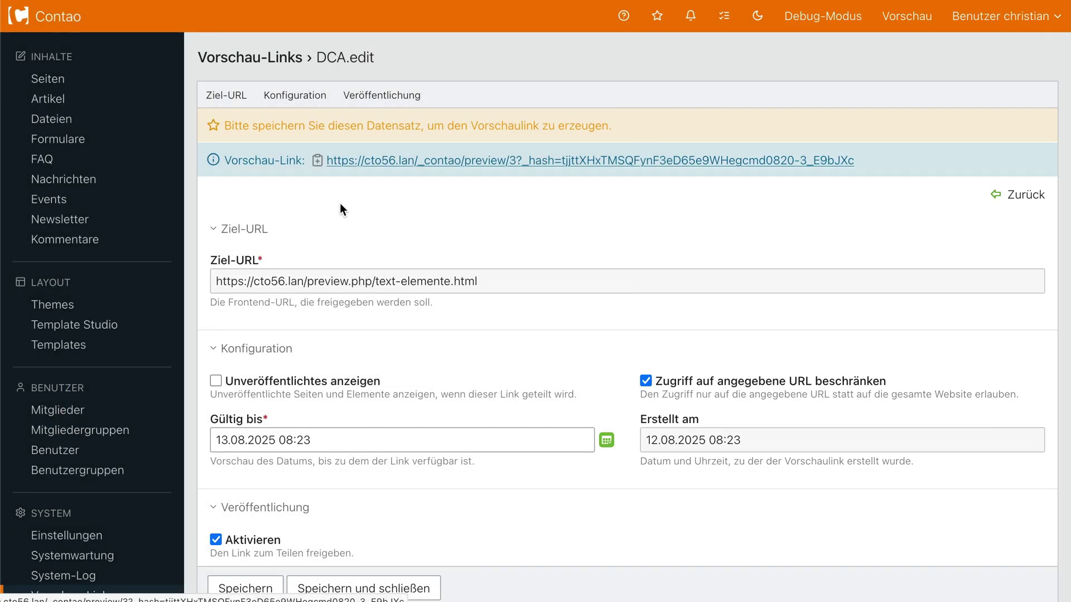
Step: Copy the preview link for the Text-Elemente page, and jump to the HTML element in the multiple-edit form
{"action": "left_click", "coordinate": [318, 162]}
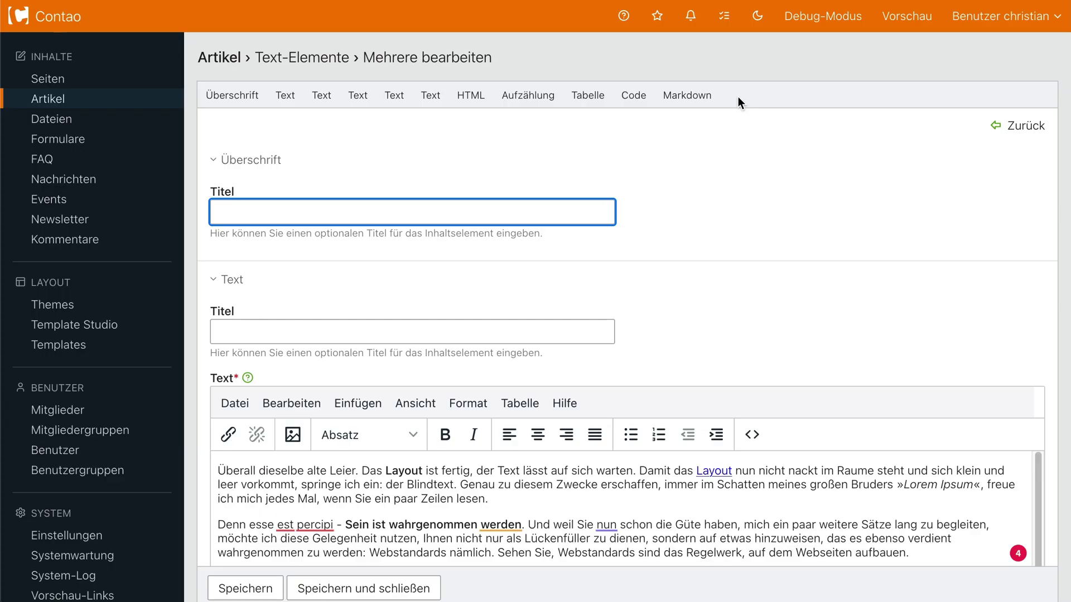
{"action": "left_click", "coordinate": [472, 96]}
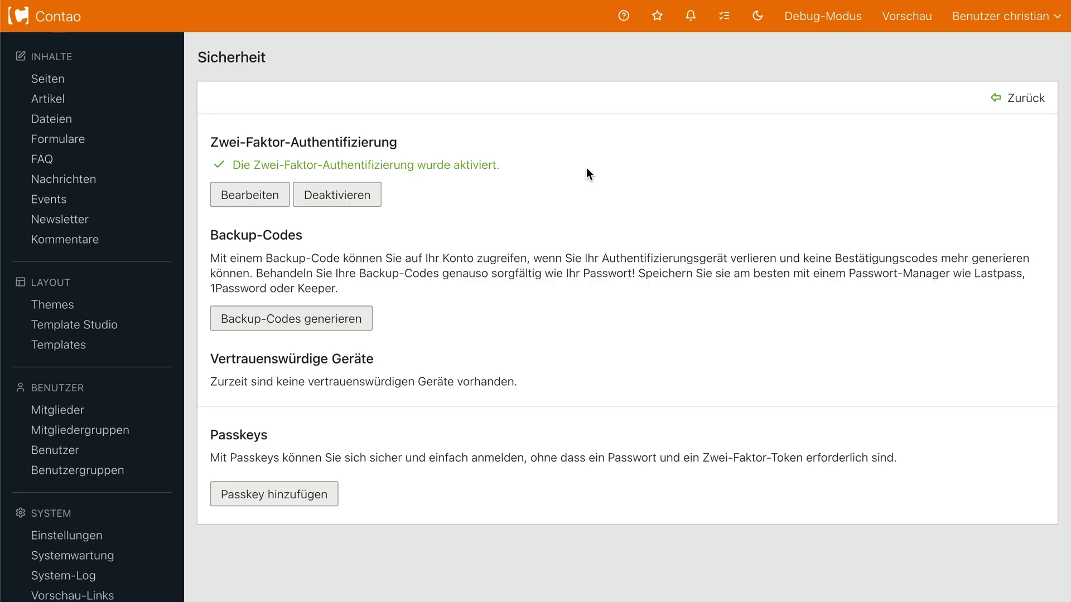
Step: Open the two-factor authentication setup for editing in the backend user's security settings
{"action": "left_click", "coordinate": [250, 195]}
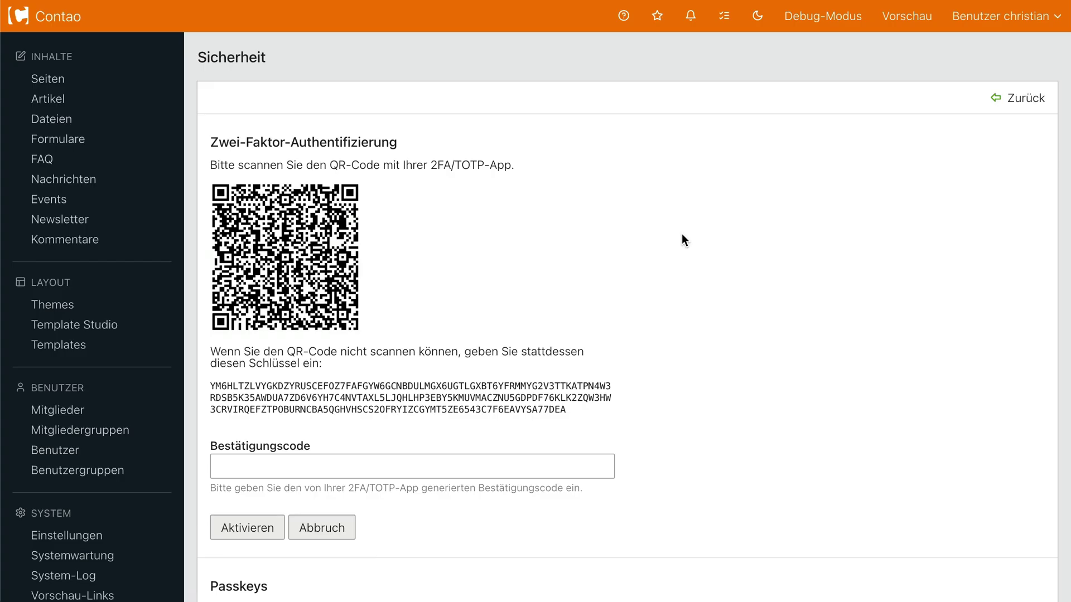